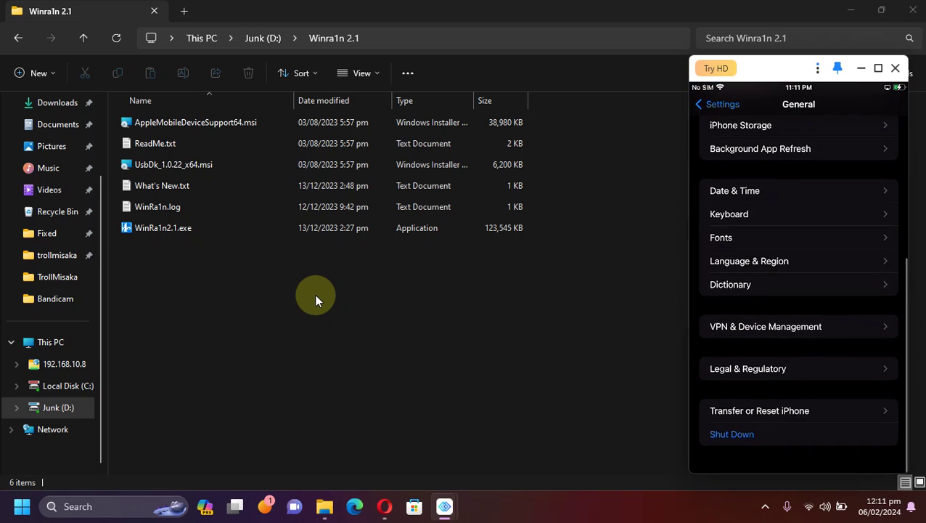
- Open Transfer or Reset iPhone, then select WinRa1n2.1.exe and the UsbDk 1.0.22 x64 installer
left_click(764, 419)
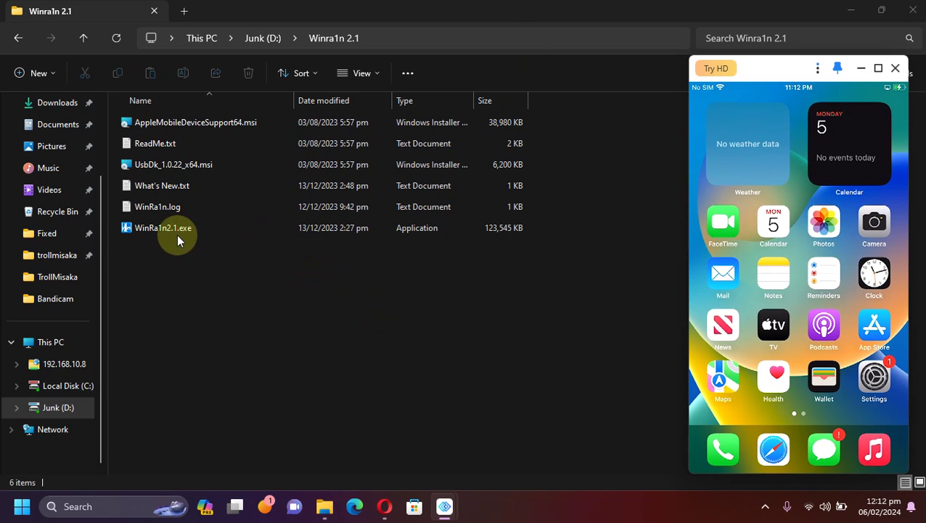
left_click(151, 231)
left_click(765, 512)
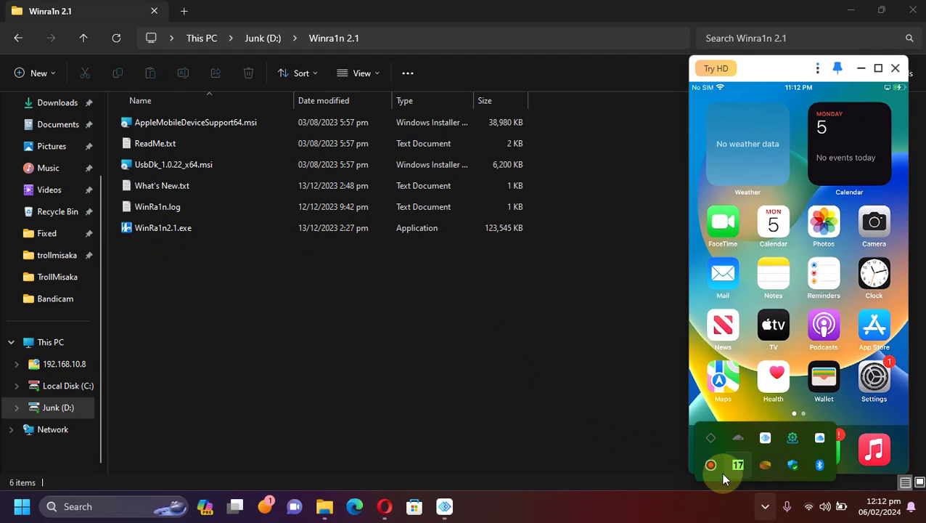
left_click(765, 506)
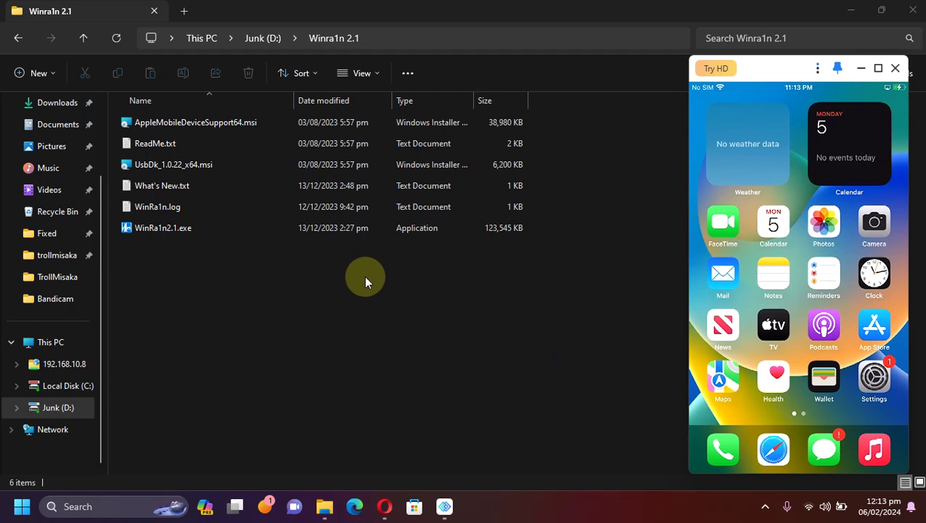
left_click(145, 169)
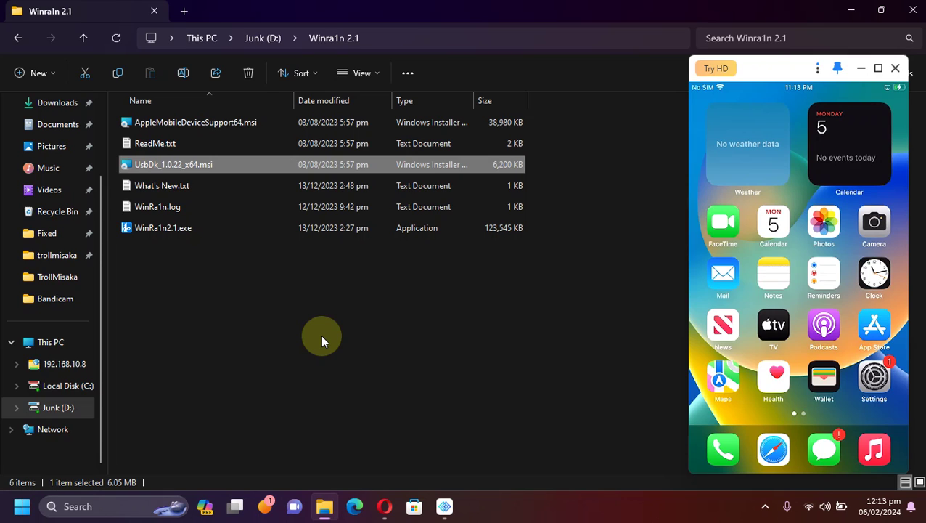
- Launch WinRa1n2.1.exe, enlarge its window, and enable UsbDK, Rootful (7) and Create Fakefs
double_click(162, 229)
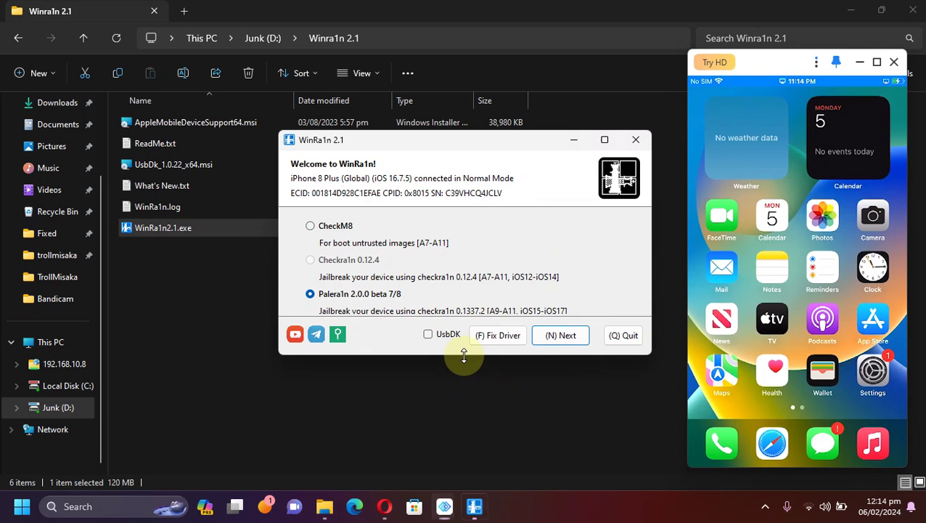
left_click_drag(467, 356, 466, 398)
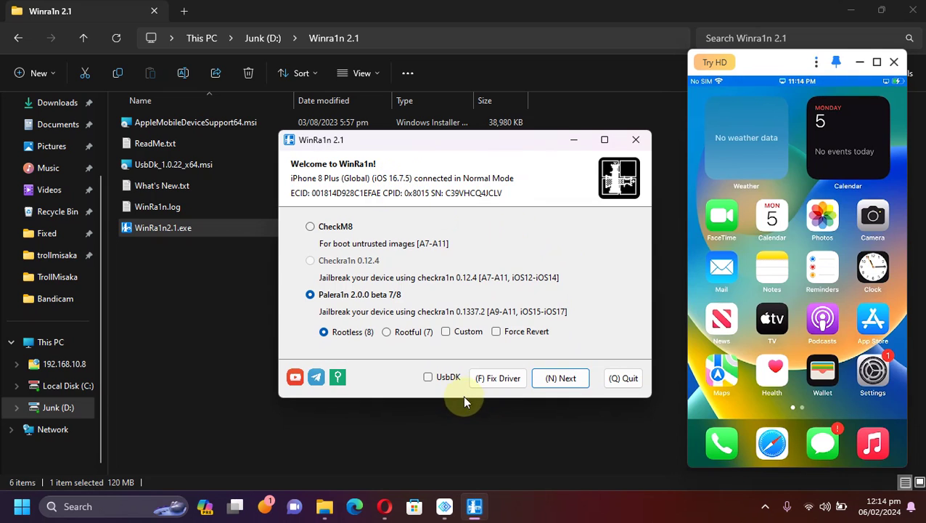
left_click(429, 378)
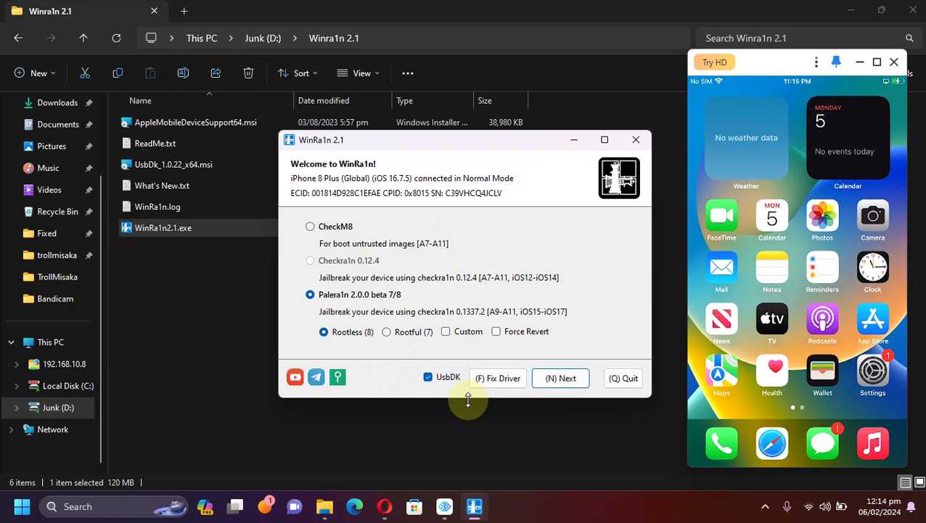
left_click_drag(471, 399, 470, 425)
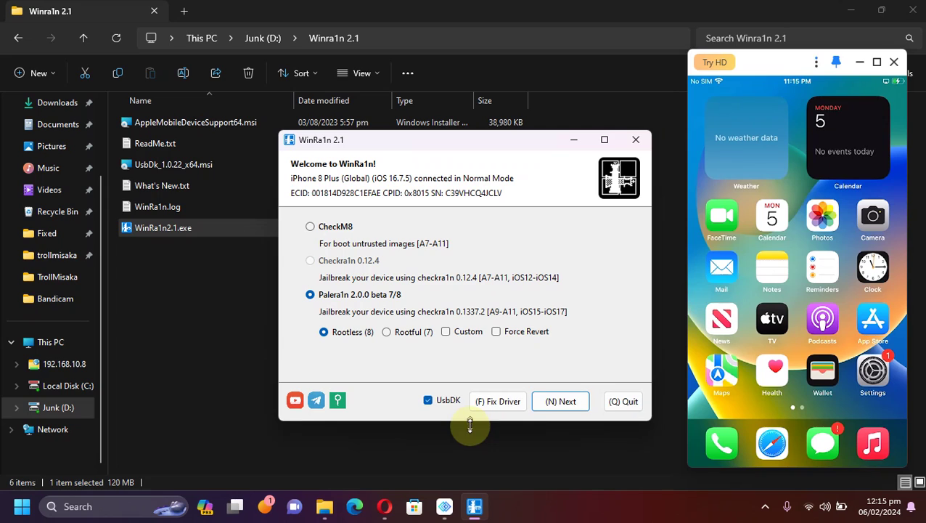
left_click(387, 336)
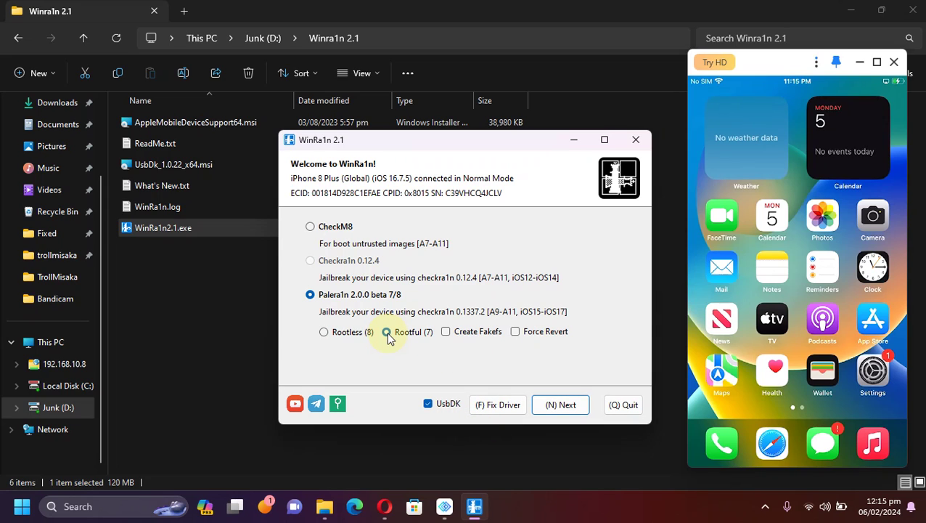
left_click(446, 334)
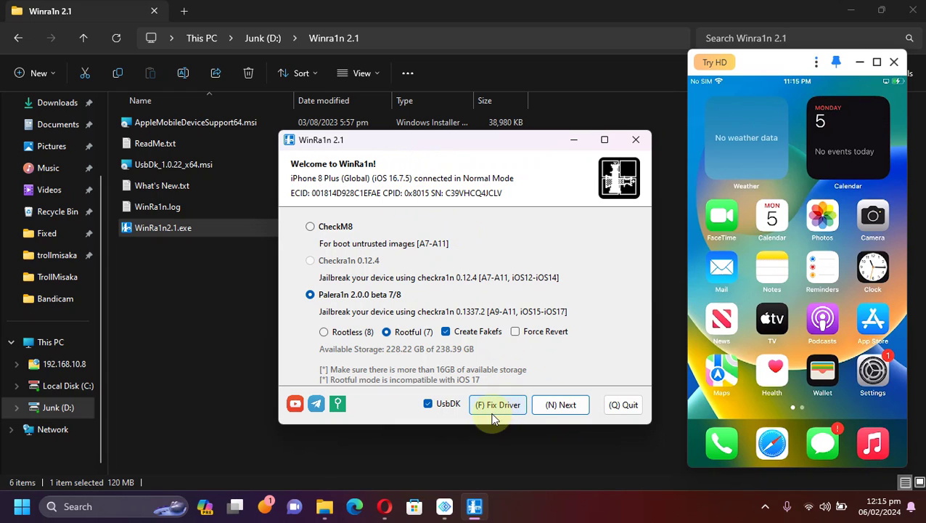
- Proceed past the warning so the iPhone 8 Plus enters Recovery Mode
left_click(564, 411)
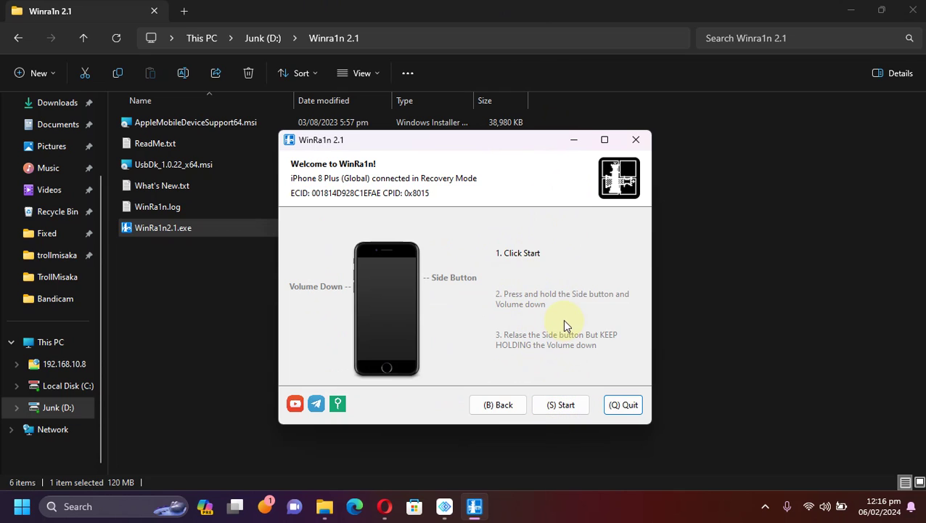
- Start the DFU countdown and follow the Side/Volume Down steps until All Done
left_click(562, 405)
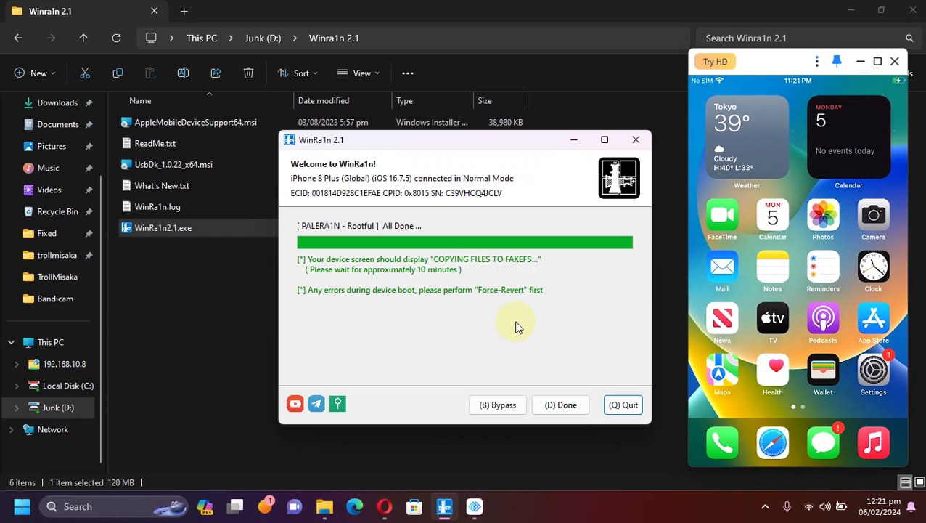
- Return to options, select Rootful with Create Fakefs off, and accept the A11 warning
left_click(559, 404)
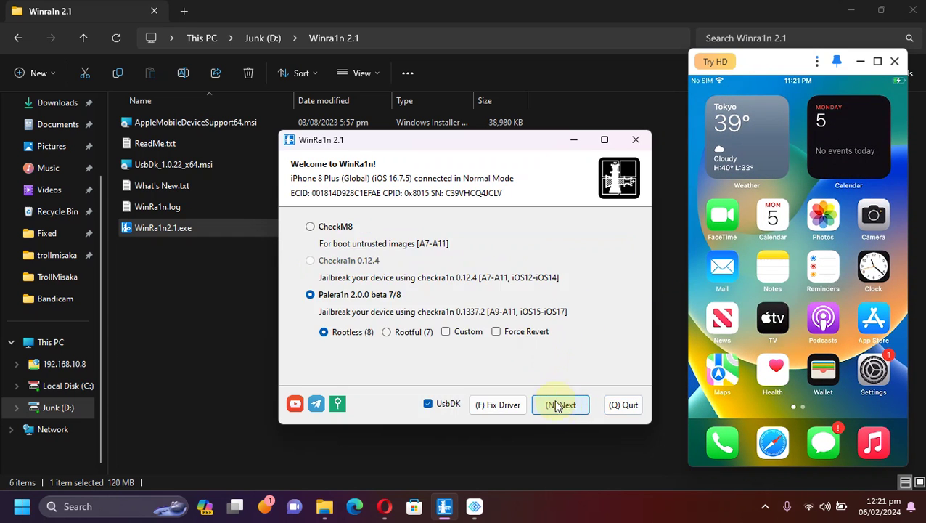
left_click(387, 332)
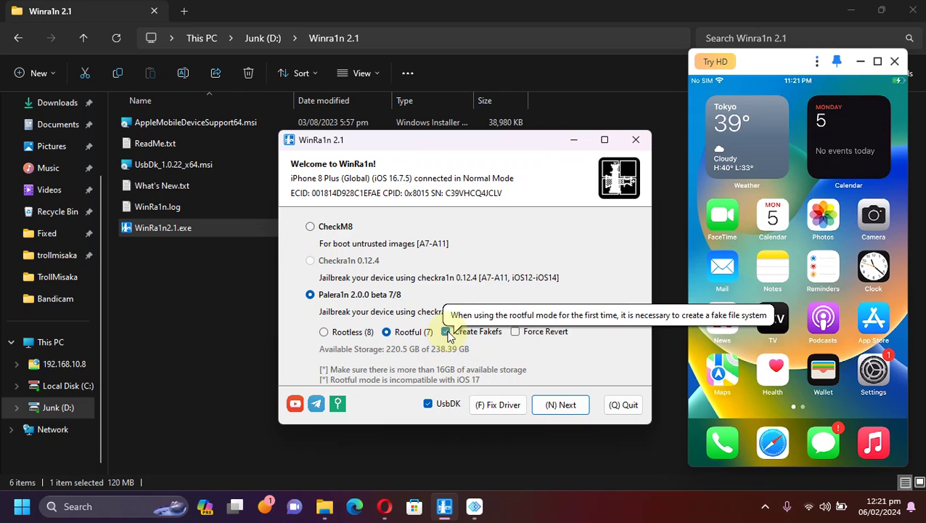
left_click(446, 333)
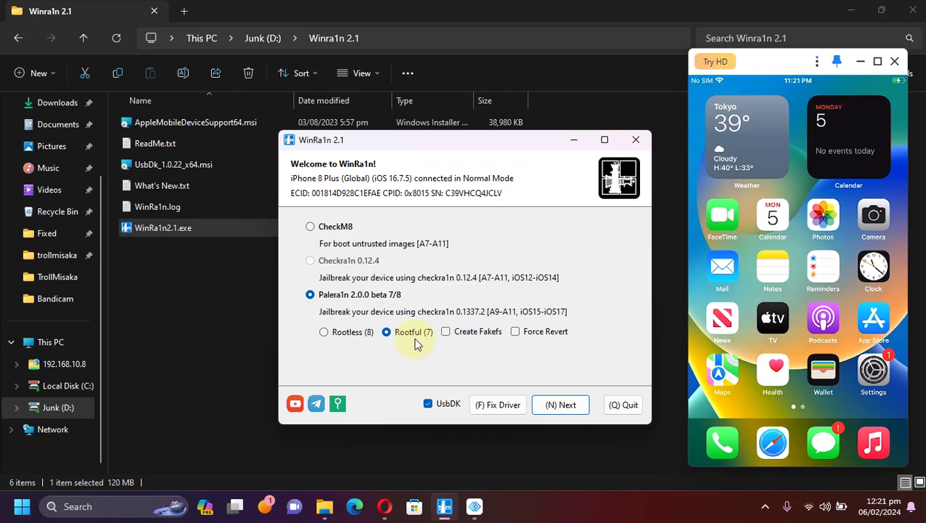
left_click(563, 405)
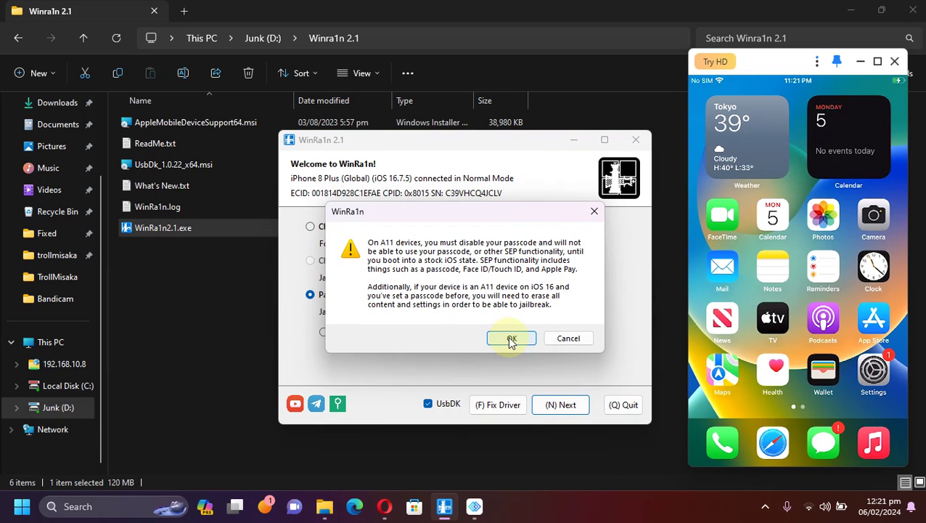
left_click(511, 339)
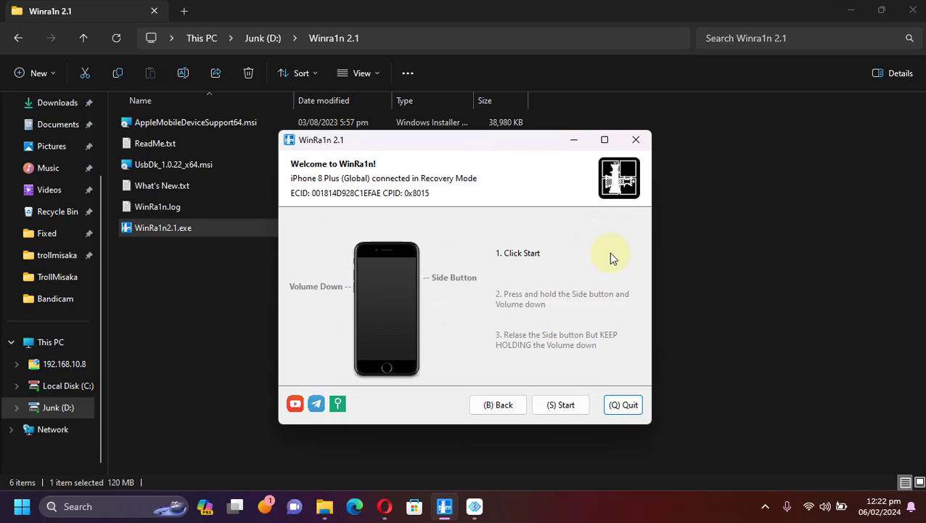
- Start the second DFU countdown so the rootful run completes and the palera1n loader opens
left_click(555, 405)
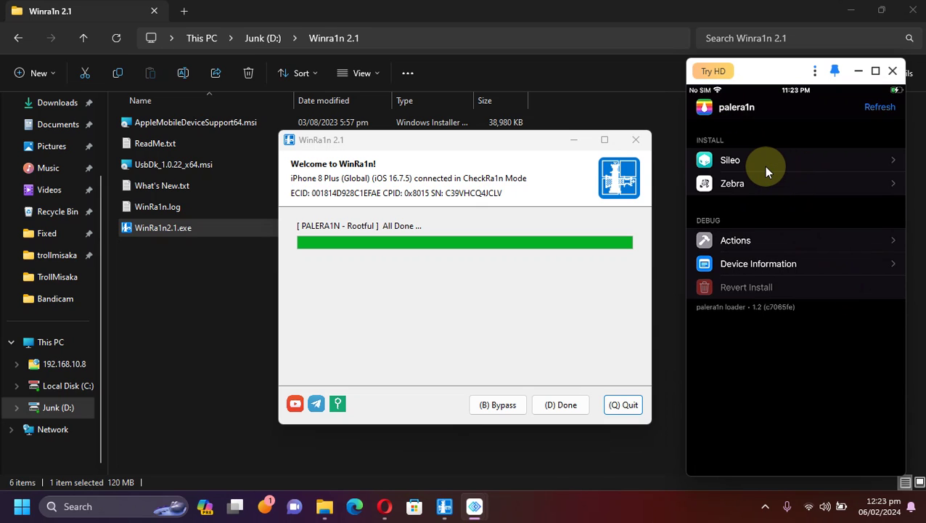
- Install Sileo from the palera1n loader and open it to the Featured page
left_click(765, 167)
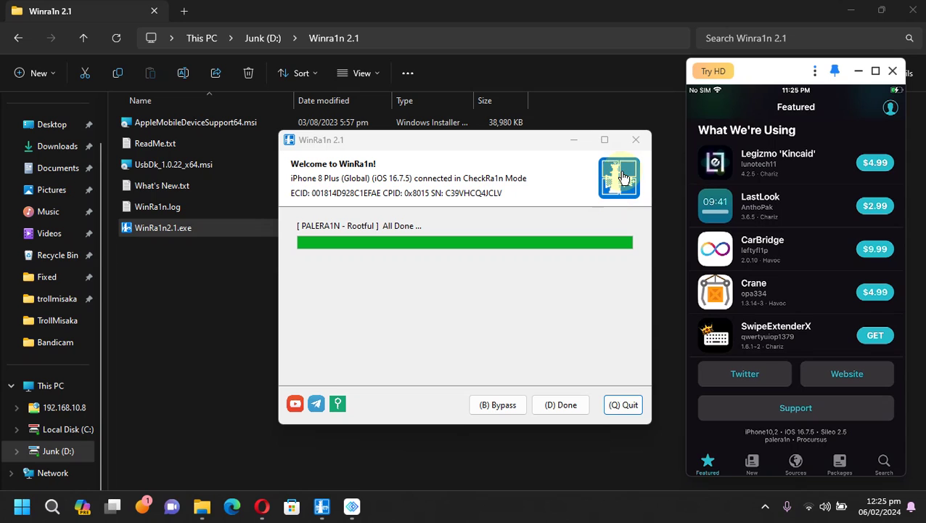
- Quit WinRa1n, maximize the phone mirror window, and scroll through Sileo
left_click(622, 404)
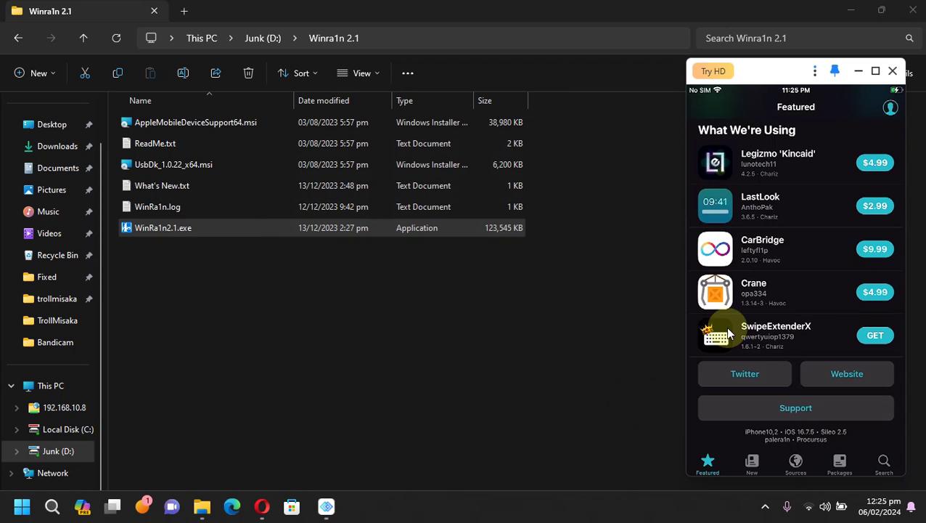
left_click(875, 70)
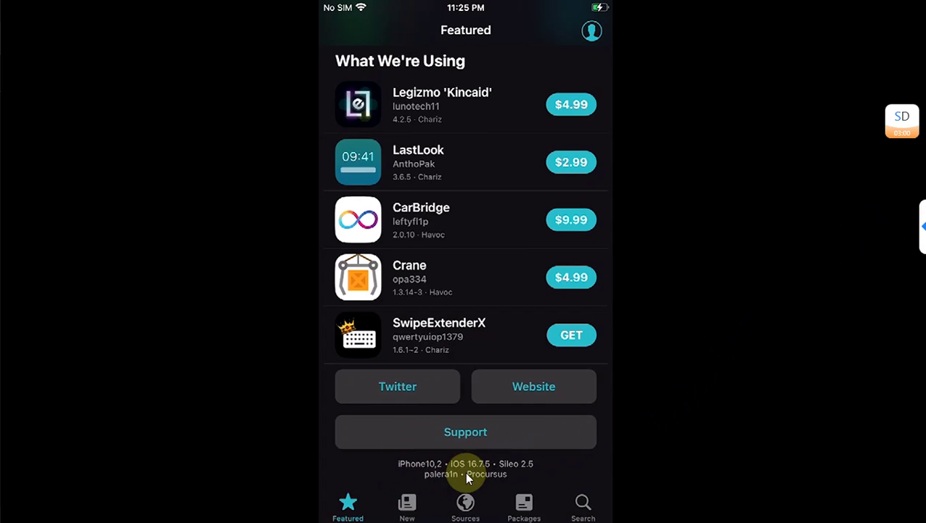
scroll(558, 400, "up", 10)
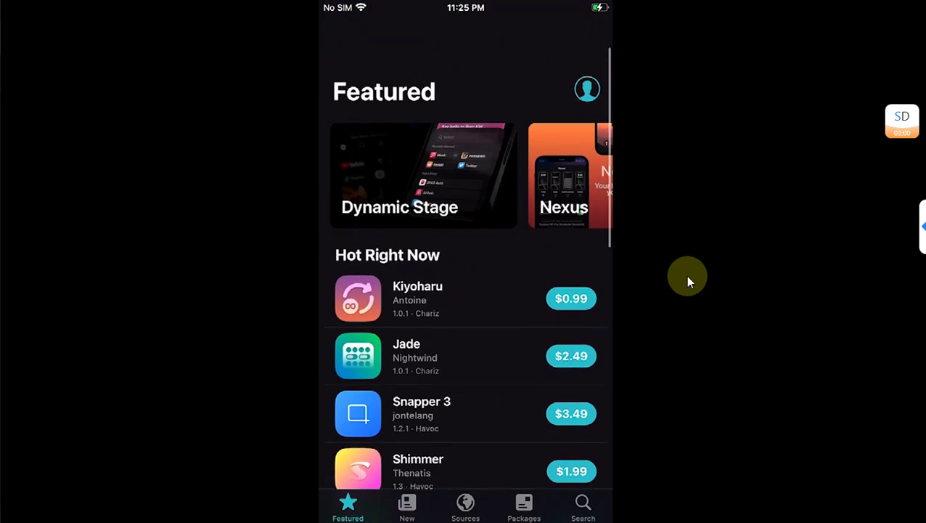
scroll(685, 275, "down", 10)
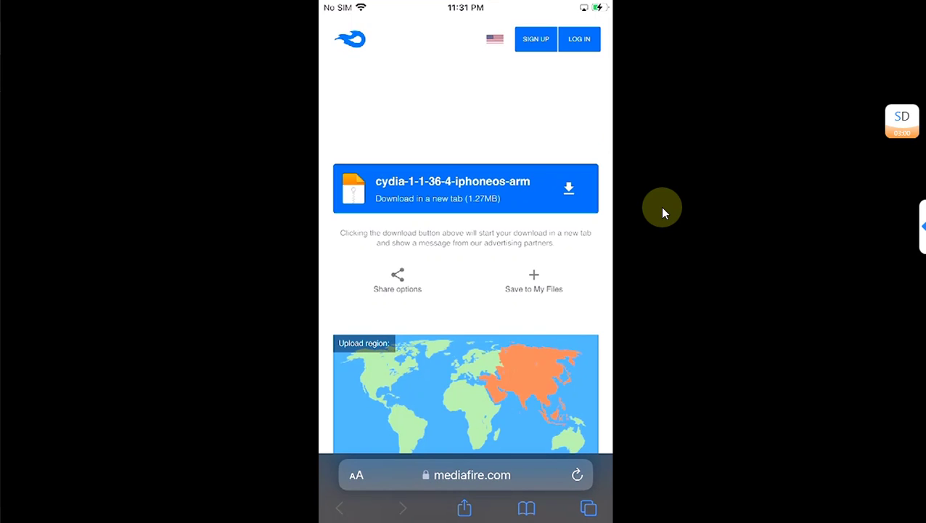
- Download cydia-1-1-36-4-iphoneos-arm.deb from MediaFire and reveal it in Files Downloads
left_click(473, 196)
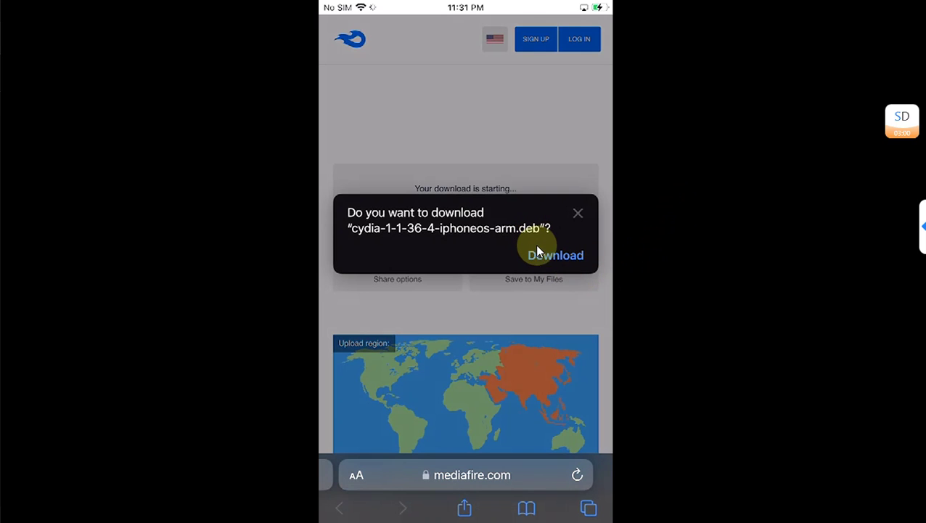
left_click(550, 254)
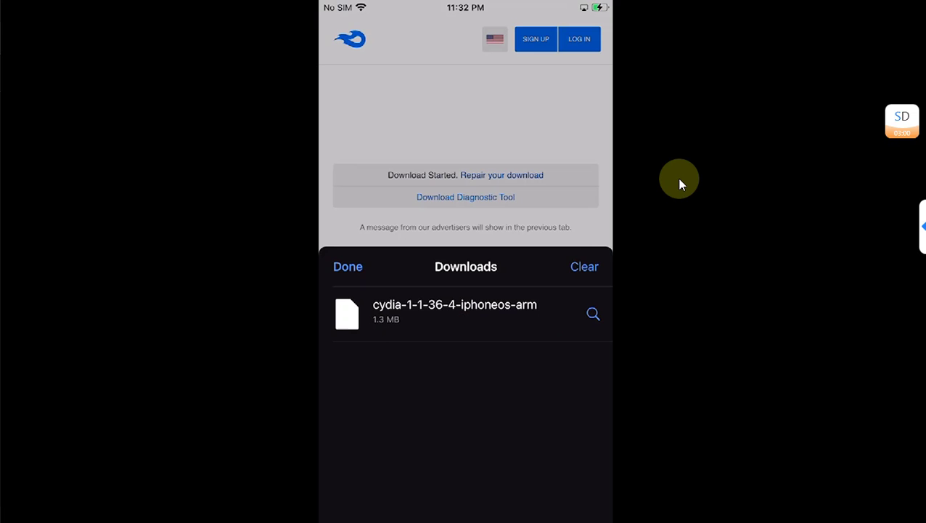
left_click(590, 317)
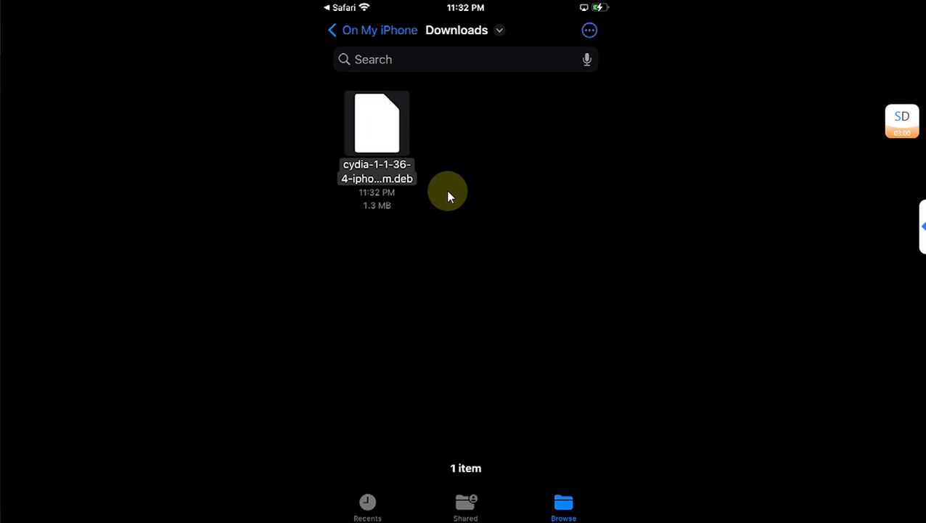
- Share the cydia .deb from Files to Sileo to show the Cydia Installer page
right_click(475, 199)
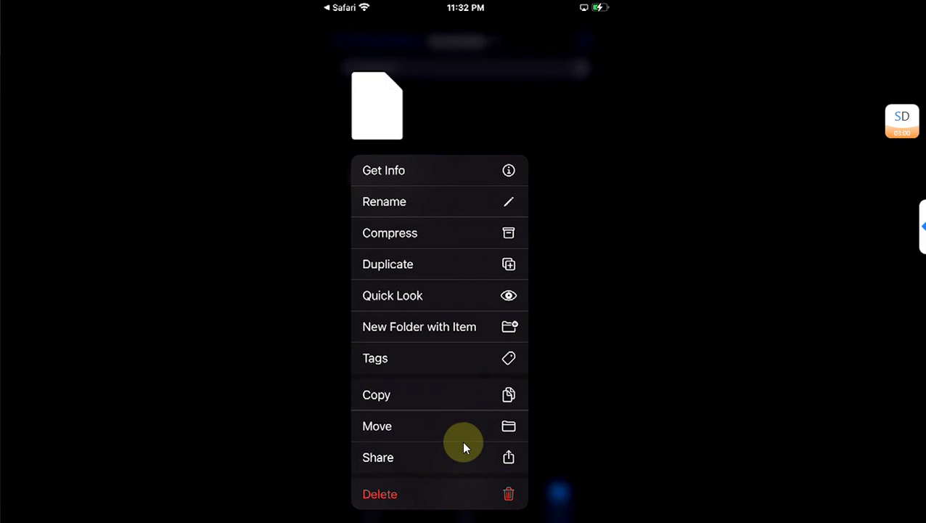
left_click(412, 457)
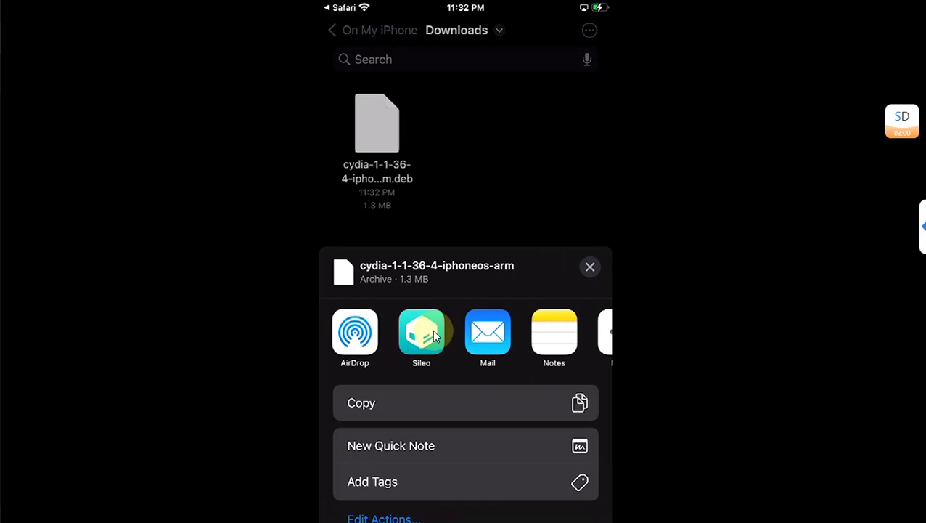
left_click(431, 331)
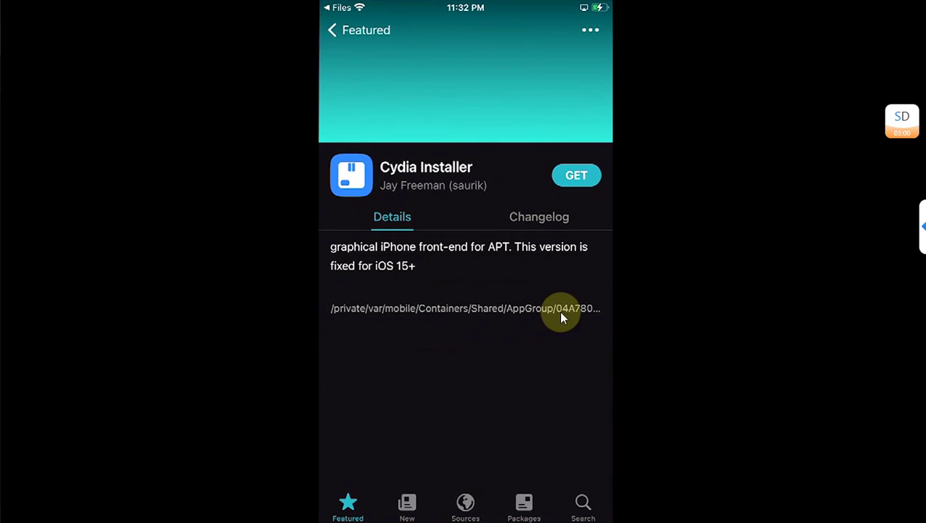
- Add Cydia Installer and zstd version 1.5.2 from the palera1n strap repo to Sileo's queue
left_click(584, 189)
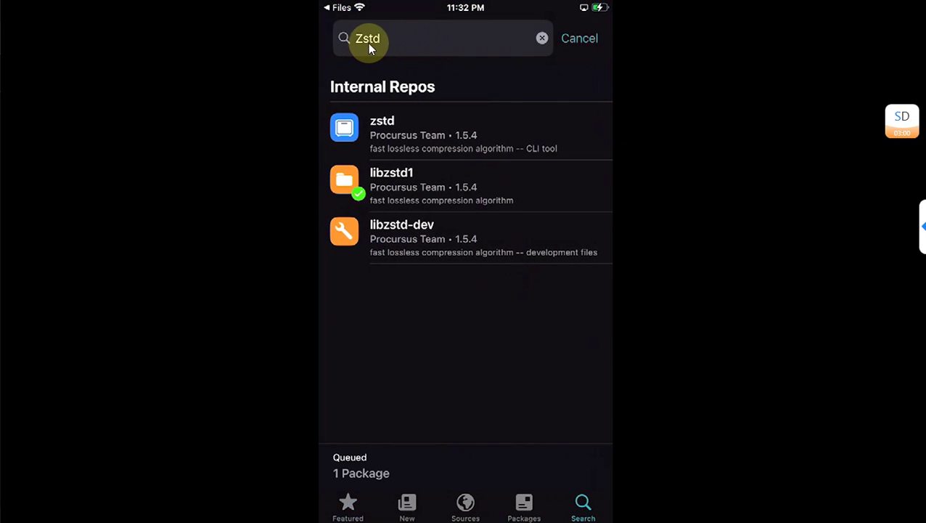
left_click(392, 133)
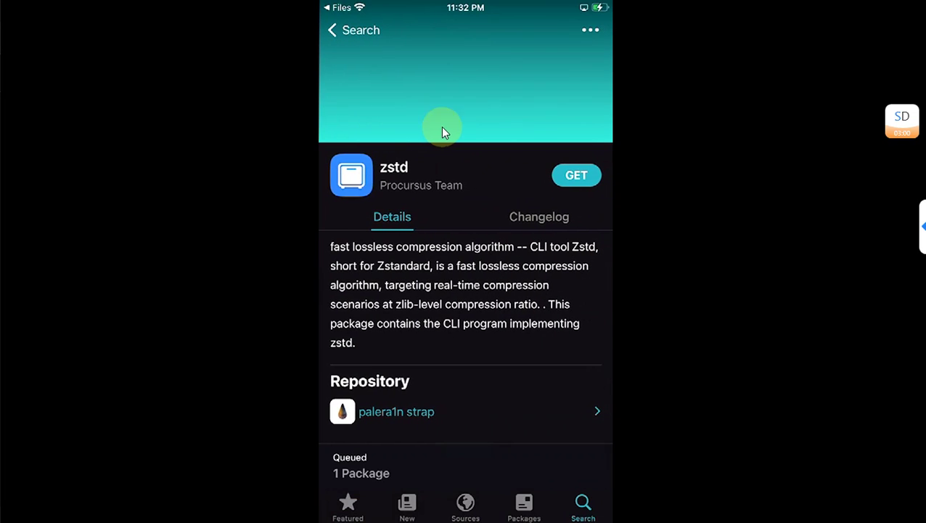
left_click(570, 176)
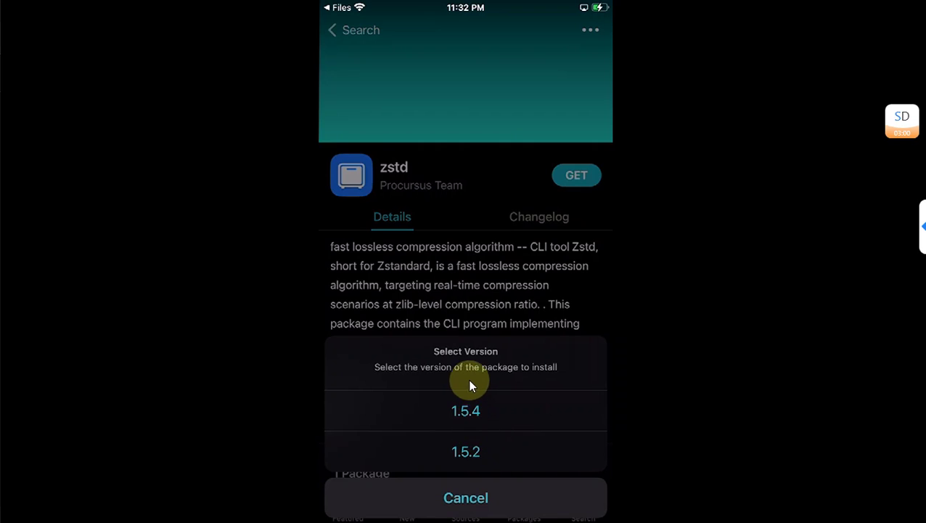
left_click(465, 469)
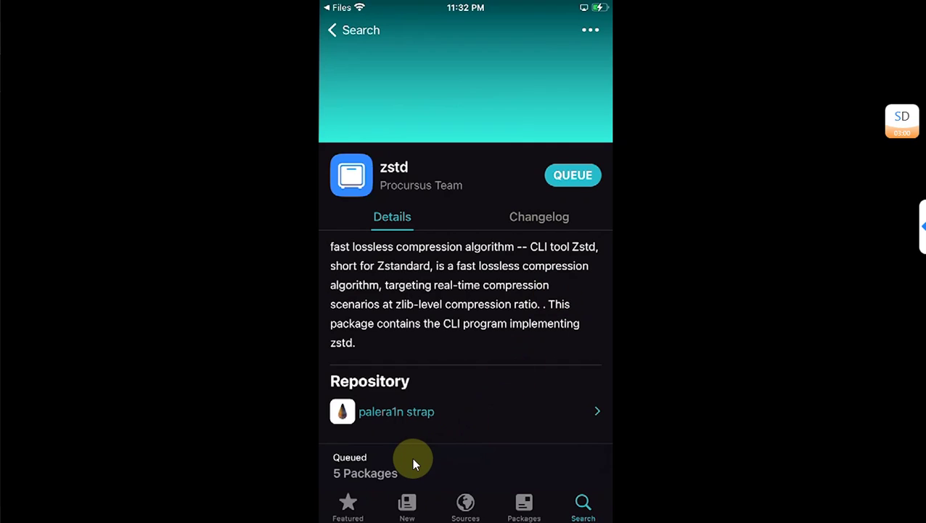
- Install the five queued Sileo packages and restart SpringBoard so Cydia shows on the home screen
left_click(386, 483)
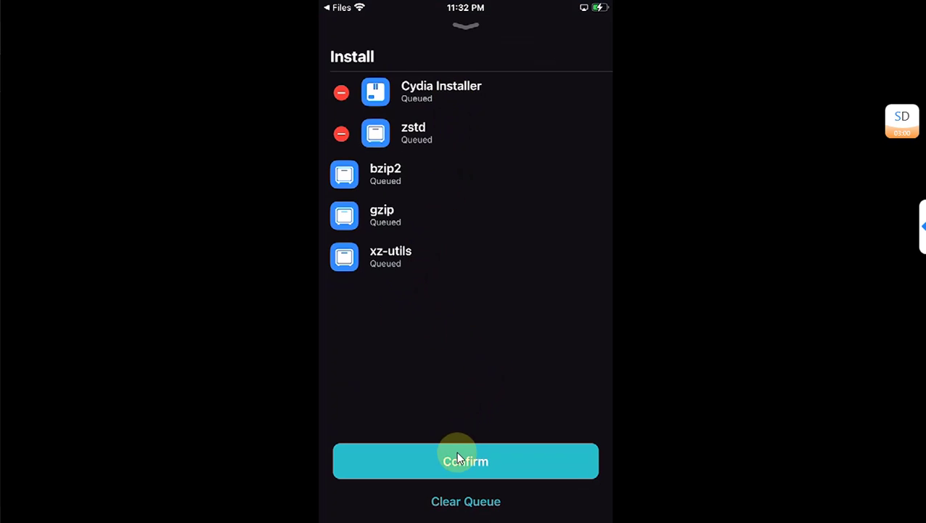
left_click(464, 428)
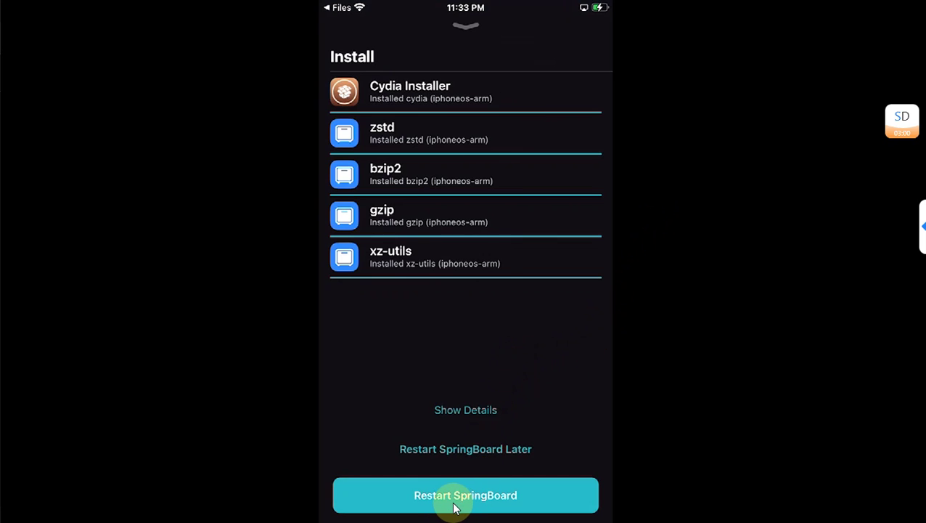
left_click(444, 504)
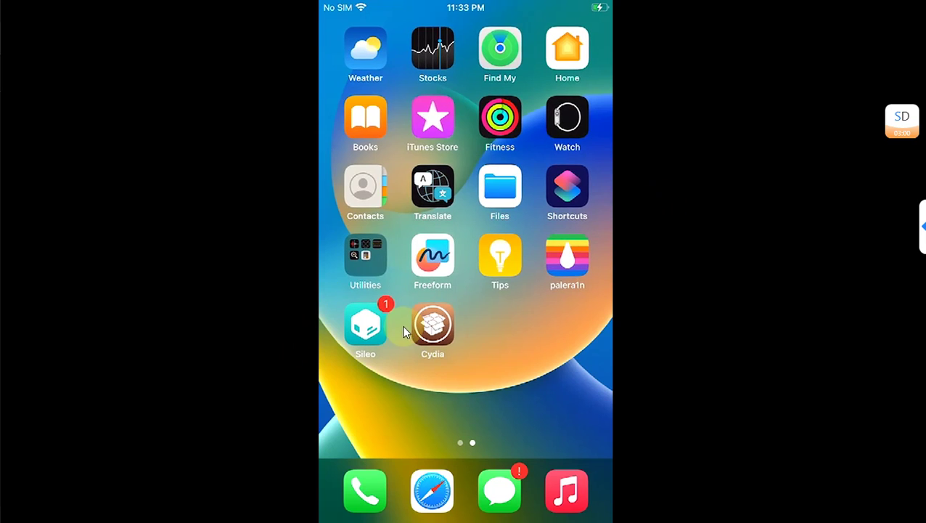
- Launch Cydia, let the BigBoss, Chariz, Havoc and palera1n sources reload, and view Changes
left_click(439, 328)
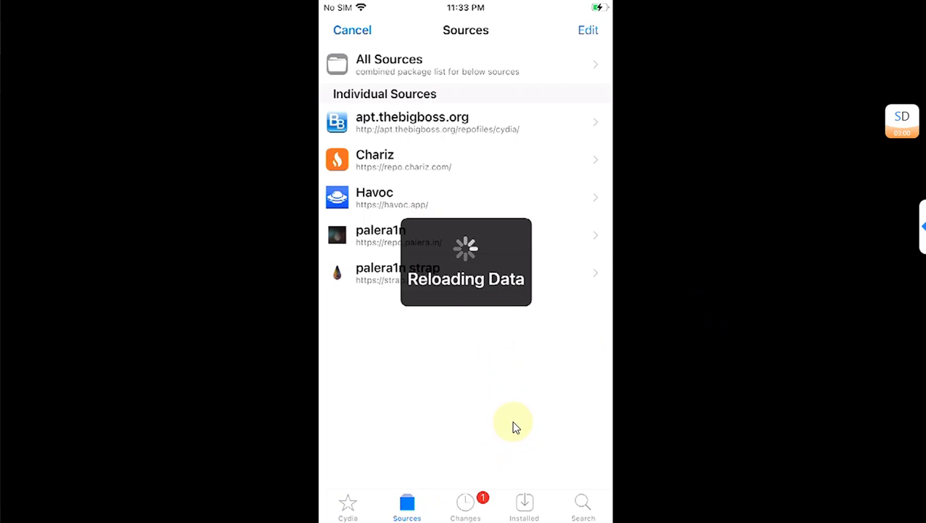
left_click(473, 485)
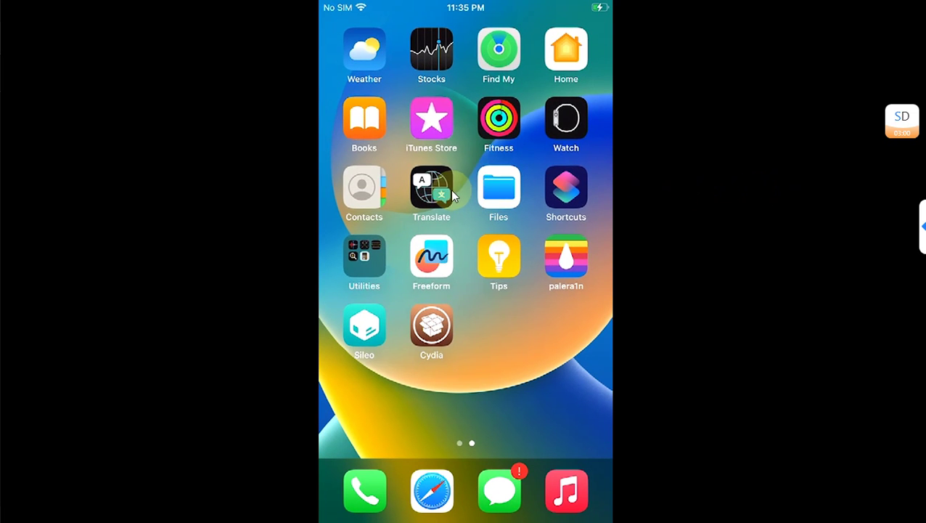
- Find 'Troll' in Cydia and install TrollStore Helper 2.0.9 from Havoc
left_click(352, 330)
left_click(411, 341)
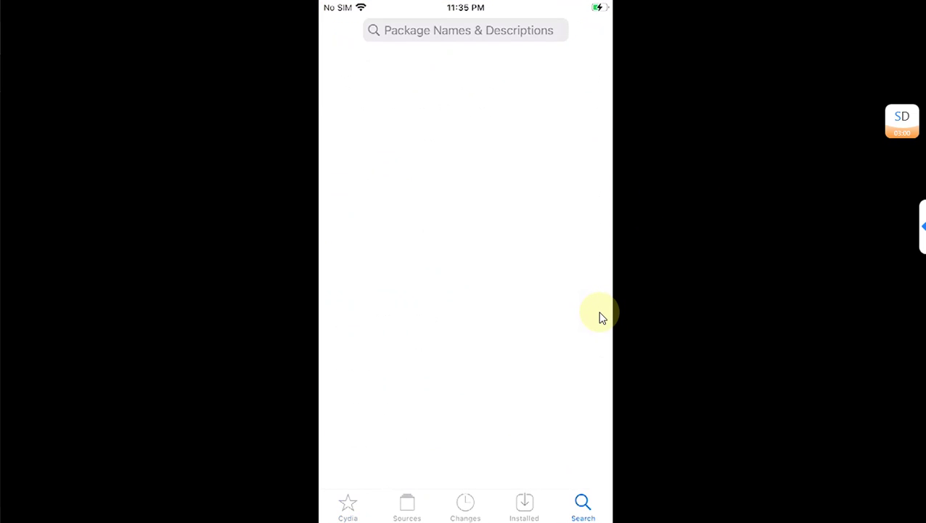
type("Tr")
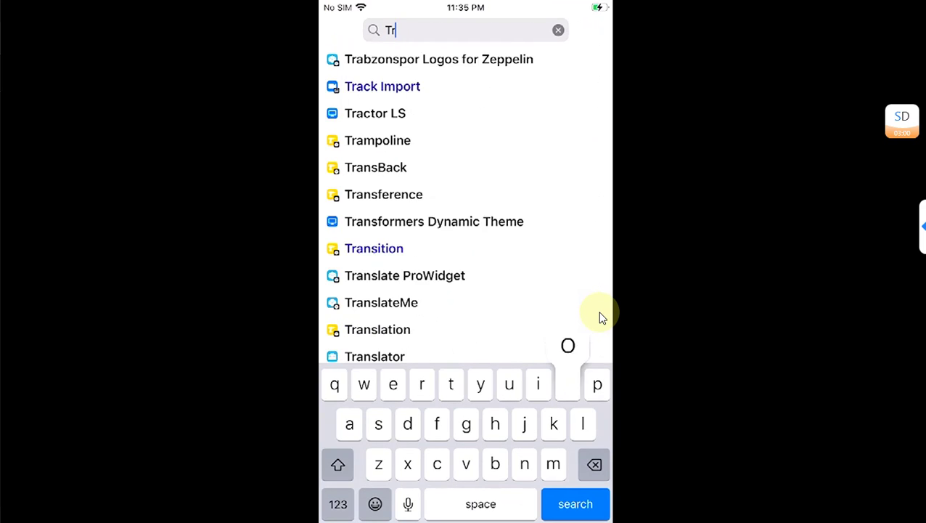
type("oll")
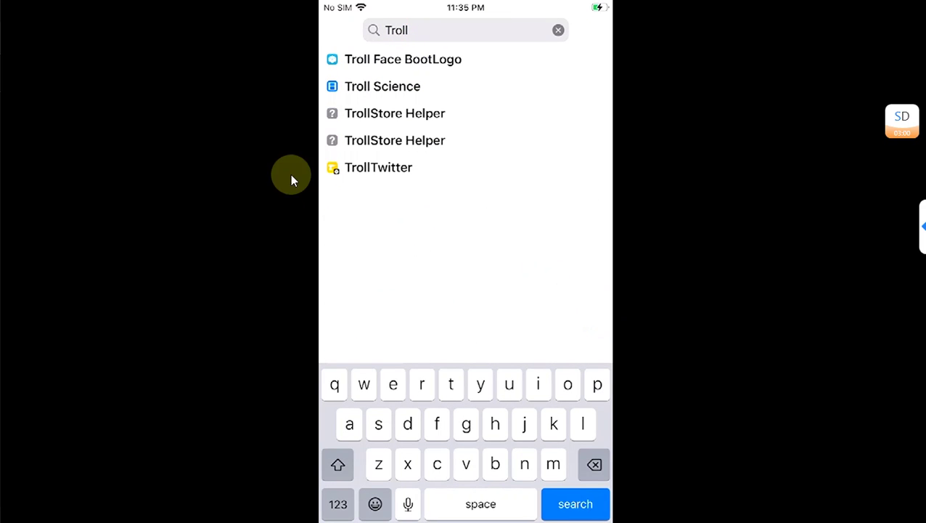
left_click(365, 131)
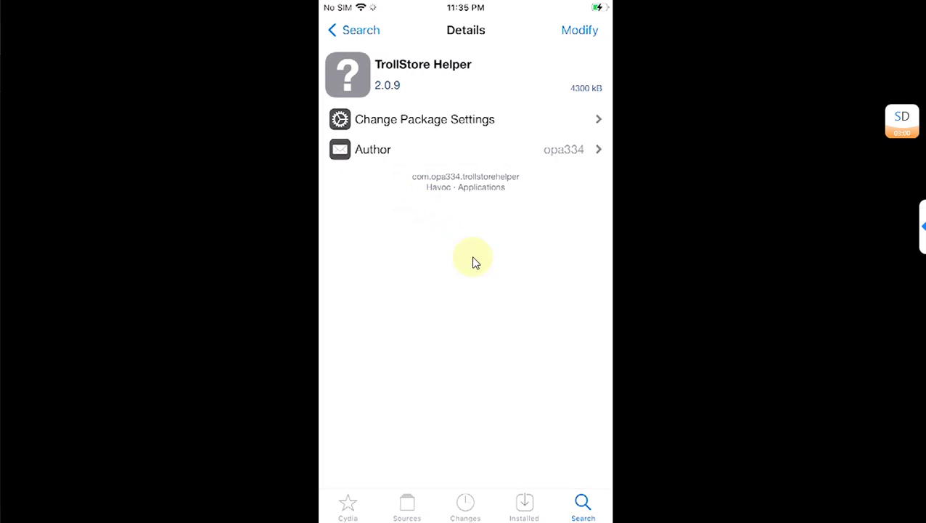
left_click(580, 30)
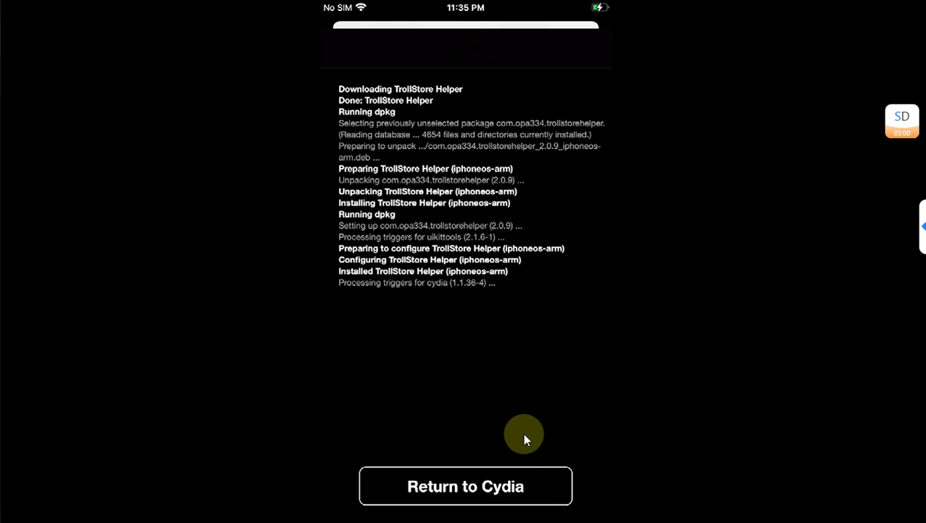
left_click(523, 414)
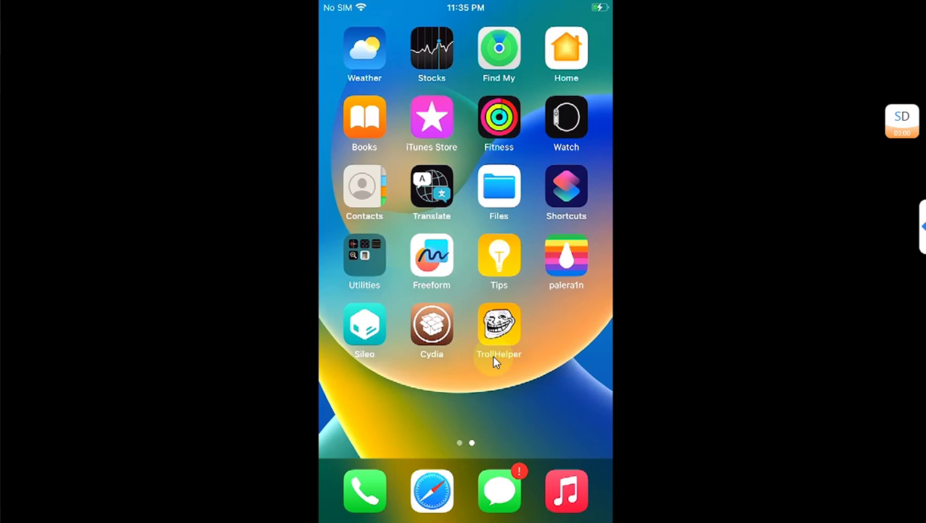
- Launch TrollHelper from the home screen to begin installing TrollStore
left_click(493, 356)
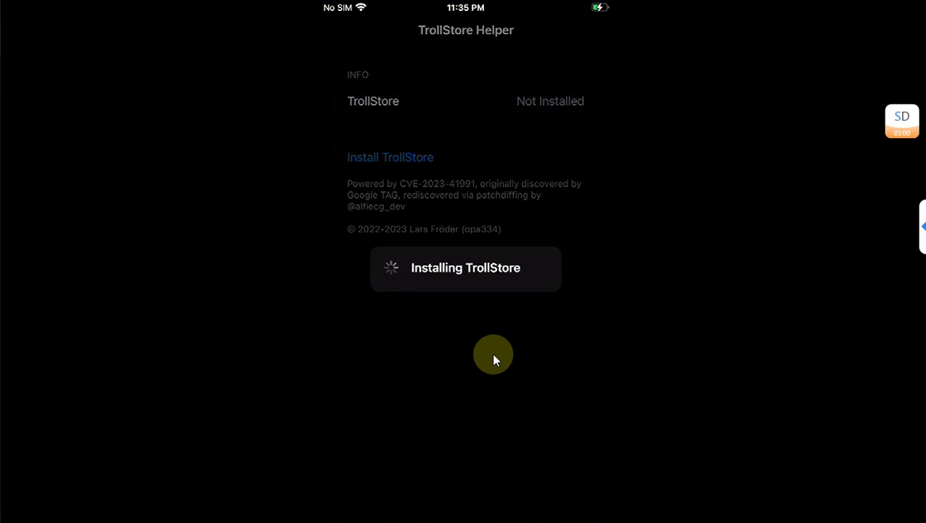